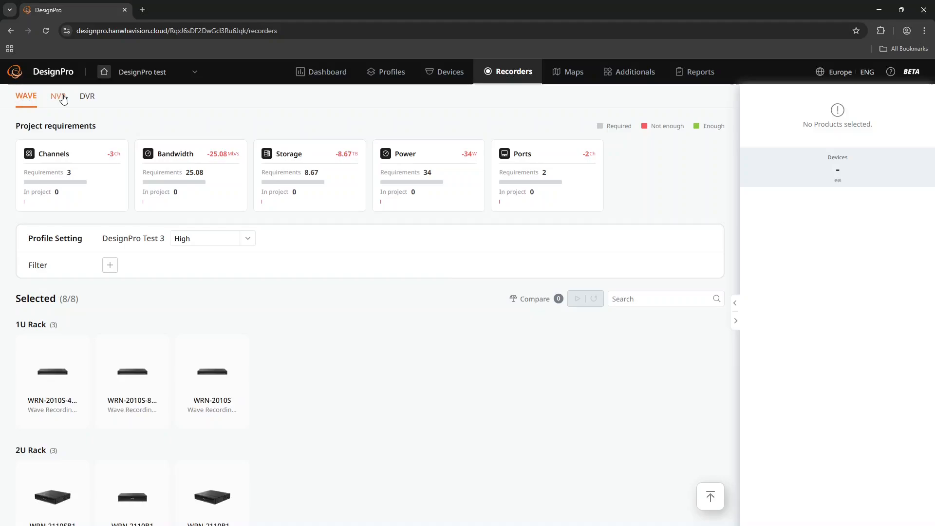
- Look through the NVR and DVR recorder lists, then return to the WAVE recorders
left_click(56, 100)
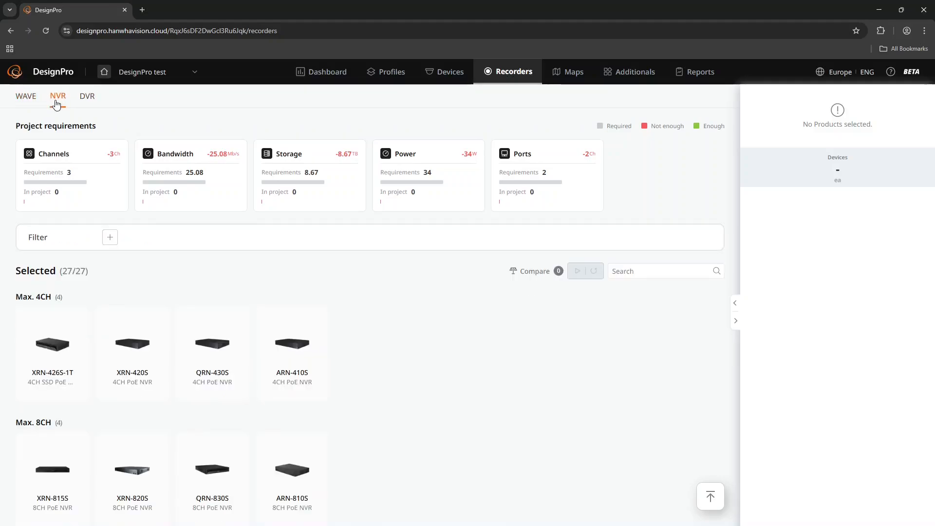
left_click(87, 100)
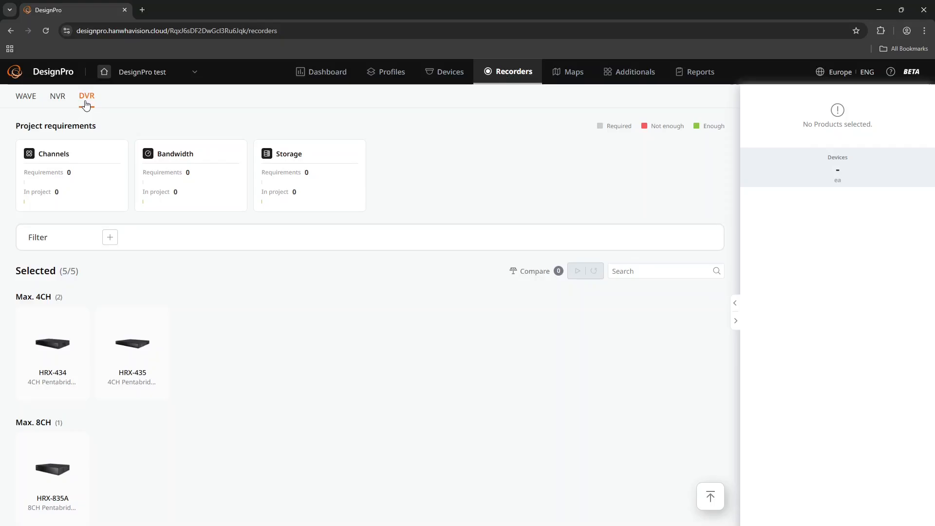
left_click(29, 100)
- Mark all six WAVE recorders in the 1U Rack and 2U Rack groups for comparison and open the comparison
scroll(267, 279, "down", 1)
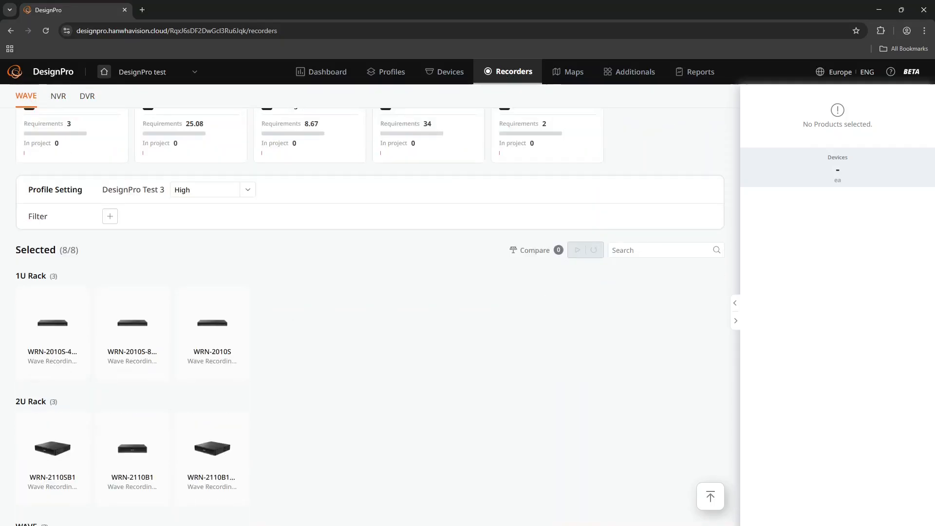
left_click(67, 296)
left_click(146, 296)
left_click(226, 296)
left_click(67, 422)
left_click(147, 421)
left_click(226, 422)
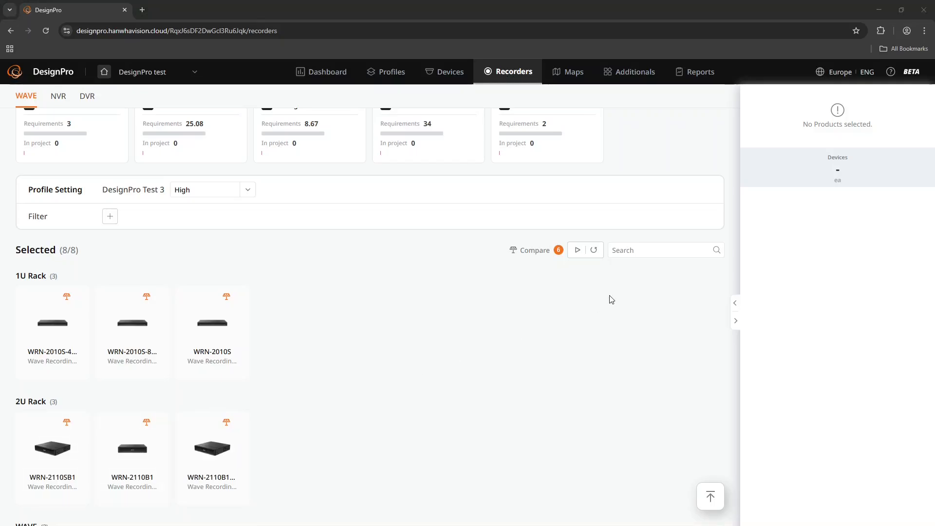
left_click(577, 250)
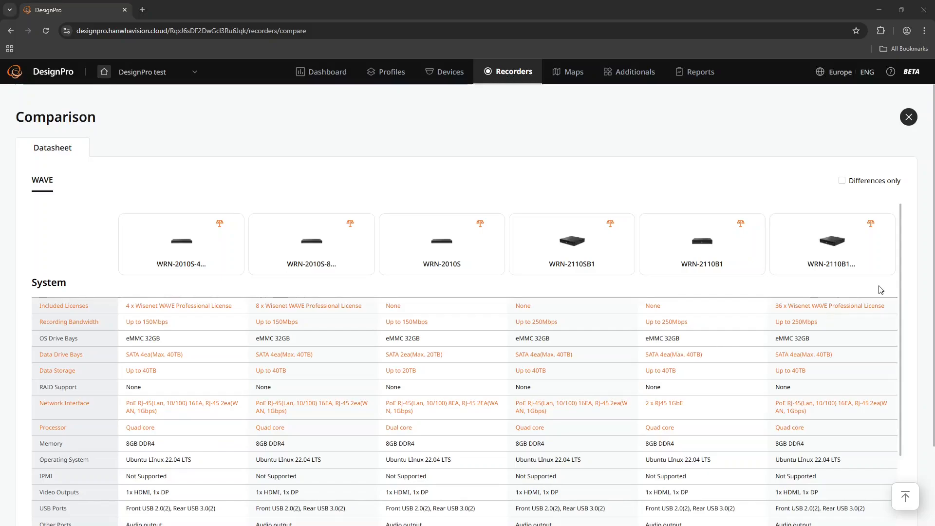
- Limit the WAVE comparison to differences only and review the recorders' system, mechanical and electrical specifications
left_click(842, 181)
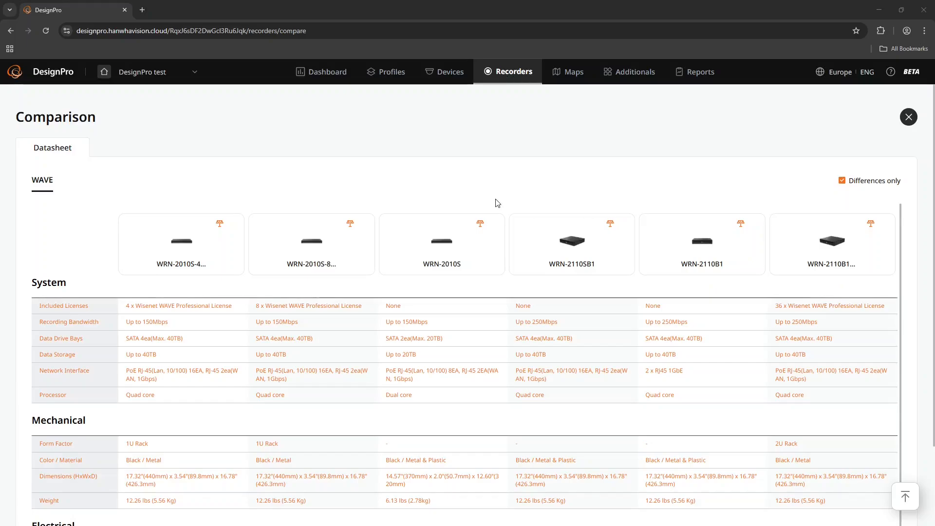
scroll(496, 201, "down", 2)
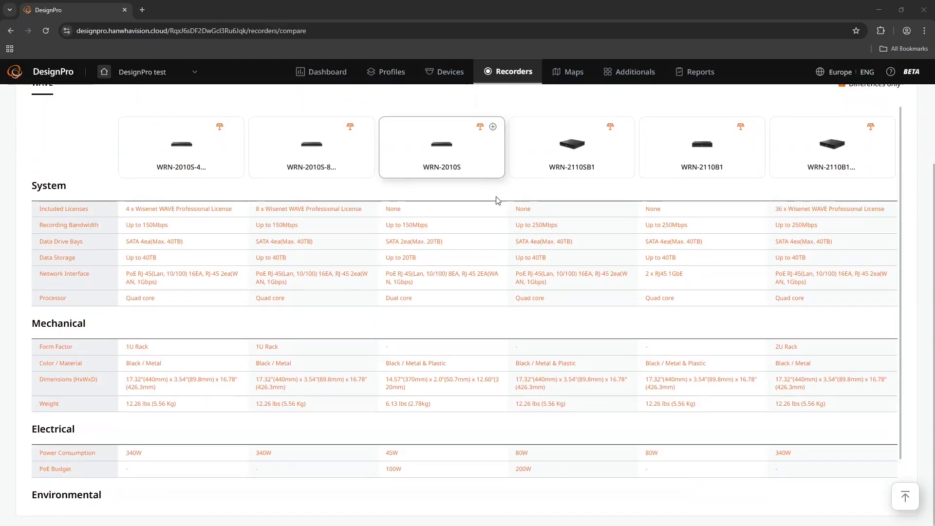
scroll(494, 253, "up", 2)
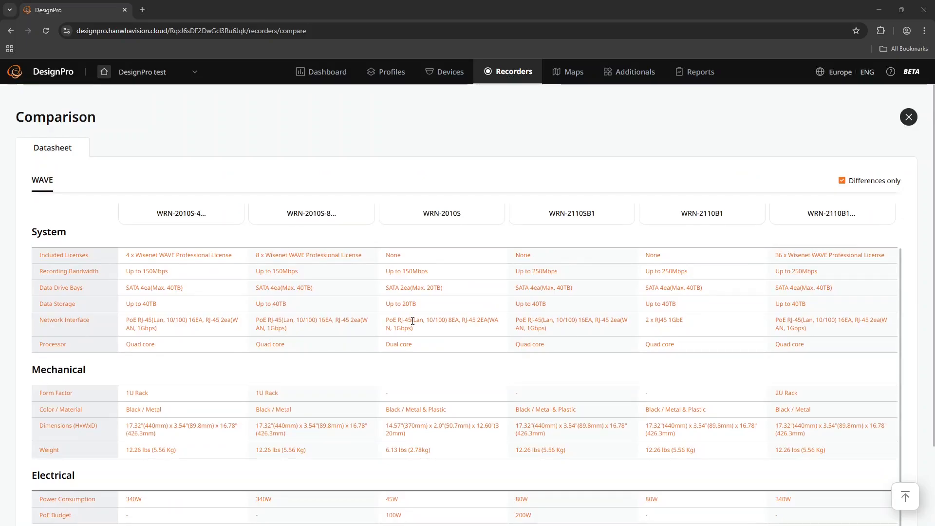
scroll(425, 332, "up", 1)
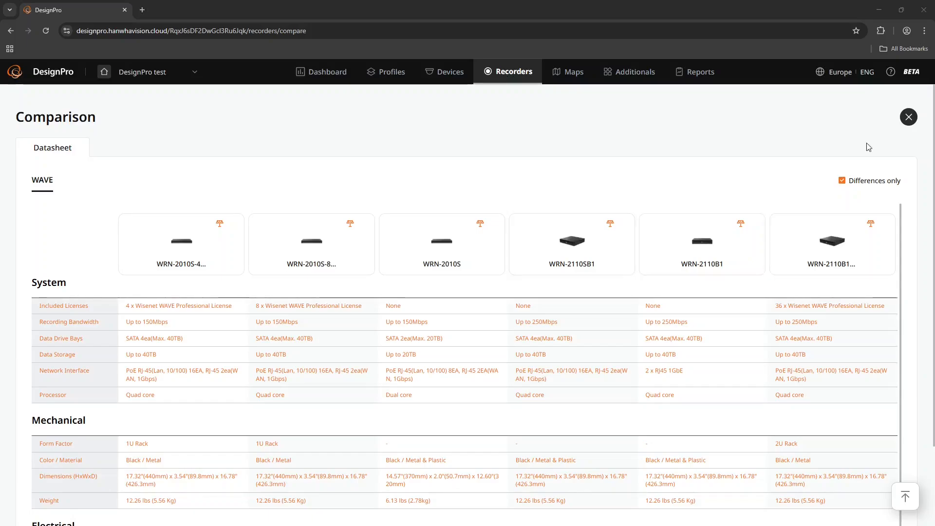
scroll(697, 349, "down", 1)
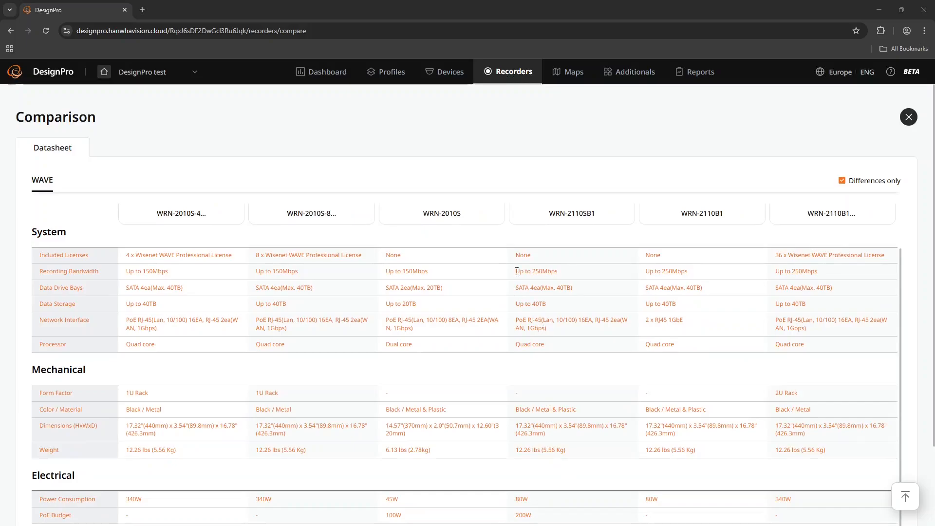
- Examine the WRN-2110SB1's recording bandwidth, PoE budget and data drive bays in the comparison
left_click_drag(517, 271, 560, 272)
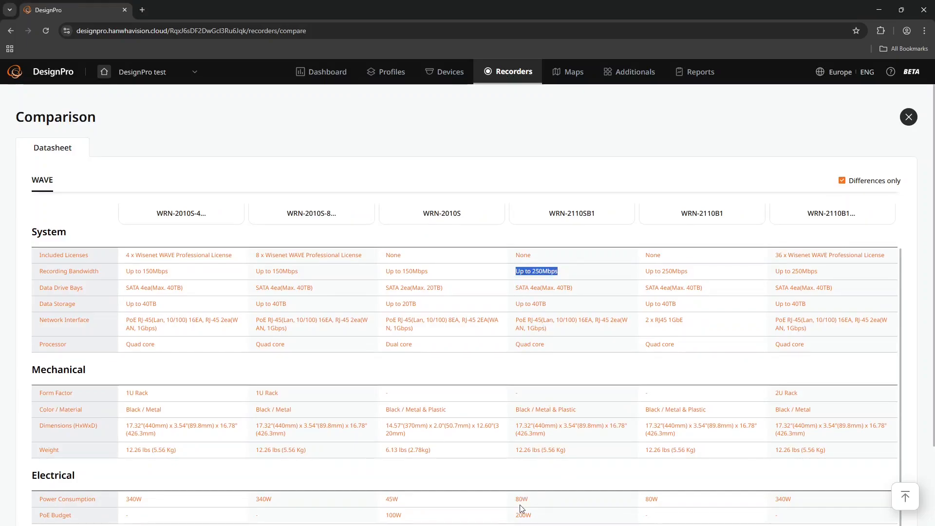
left_click_drag(517, 513, 548, 517)
left_click_drag(40, 515, 77, 519)
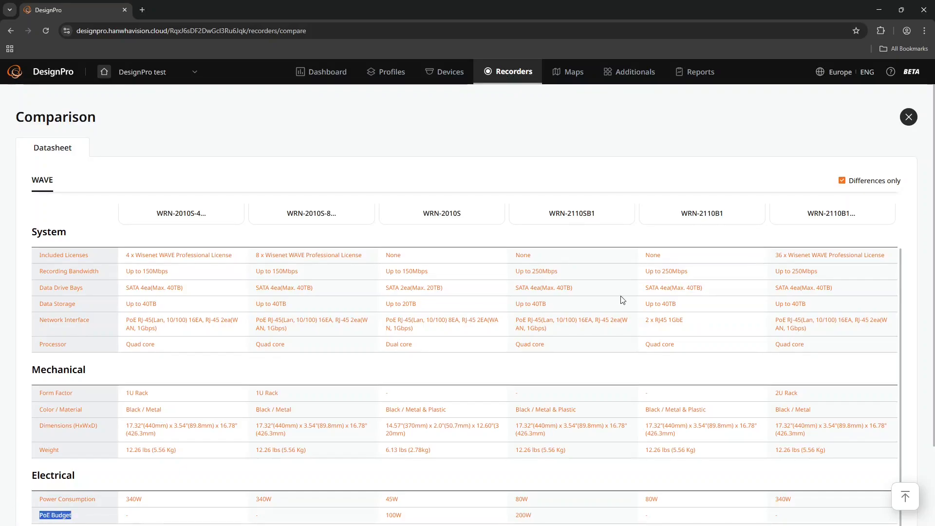
scroll(629, 270, "up", 1)
mouse_move(613, 251)
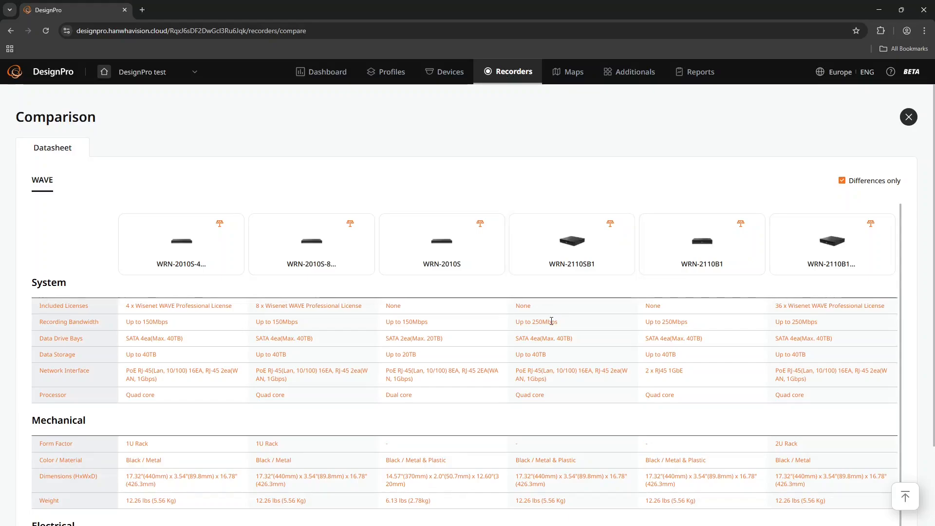
triple_click(528, 340)
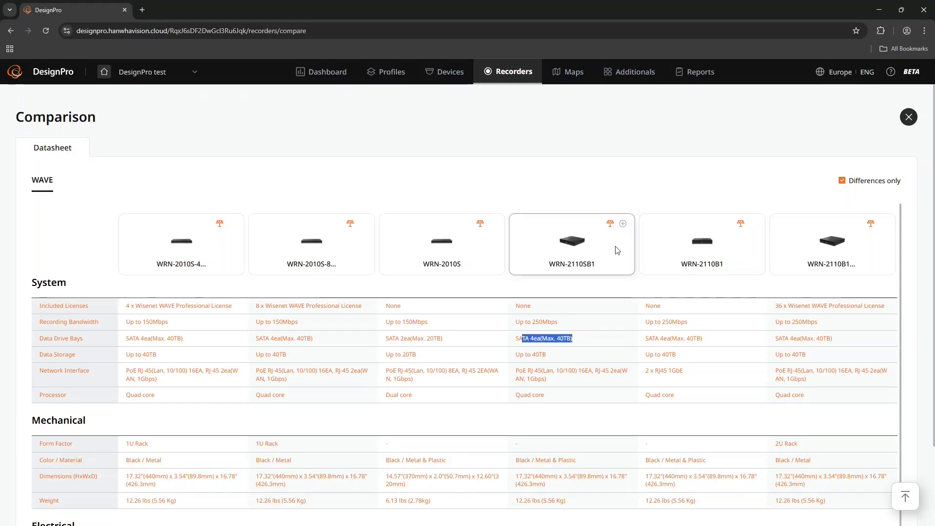
- Add one WRN-2110SB1 with Linux Ubuntu, No RAID and 40TB HDD to the project and close the comparison
left_click(622, 224)
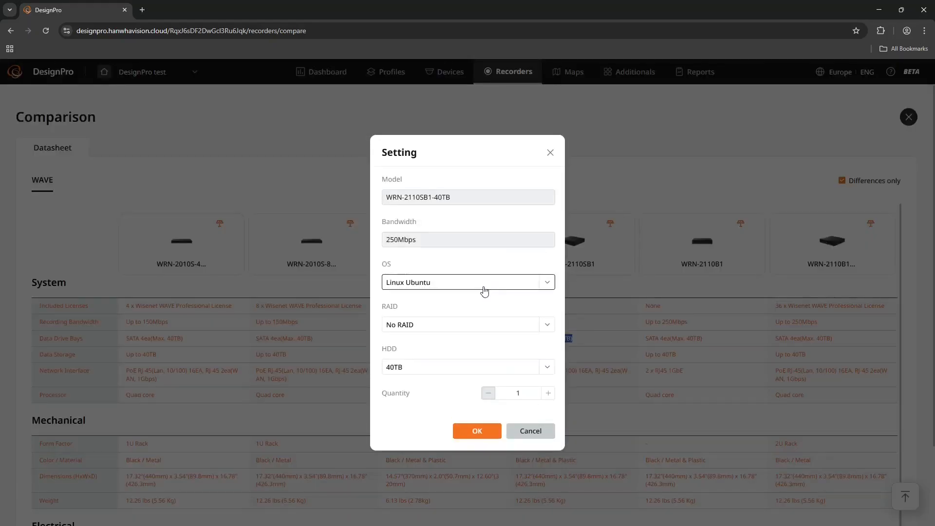
left_click(476, 431)
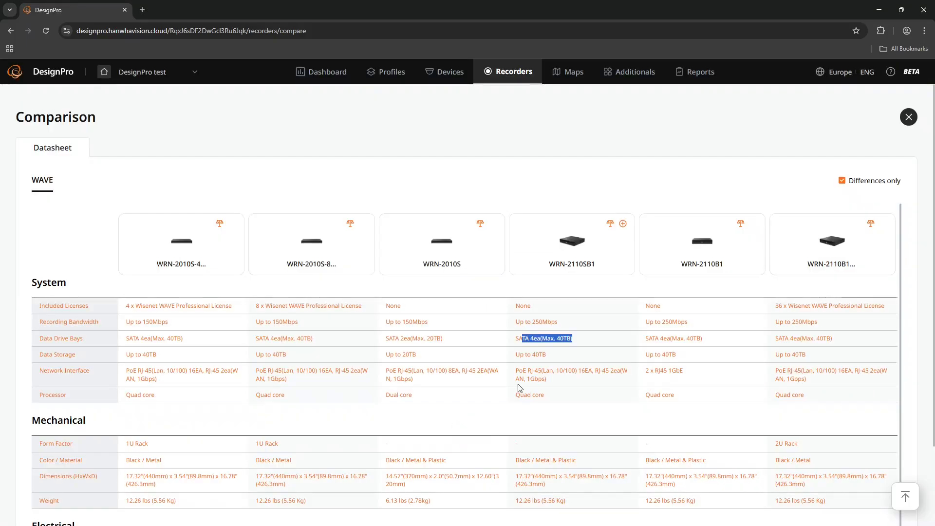
left_click(908, 117)
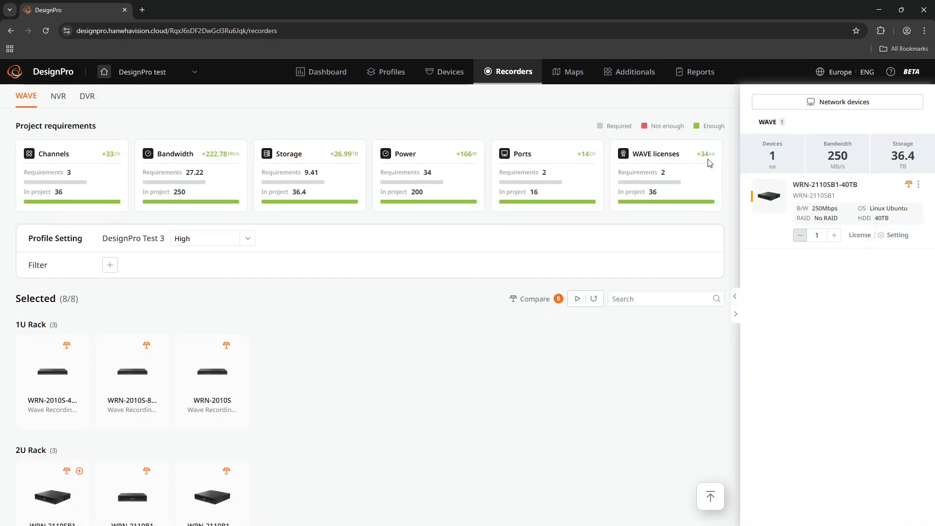
- Check the project's bandwidth and storage margins, and delete the WRN-2110SB1-40TB recorder from the project
double_click(211, 156)
left_click_drag(336, 153, 374, 155)
left_click(385, 239)
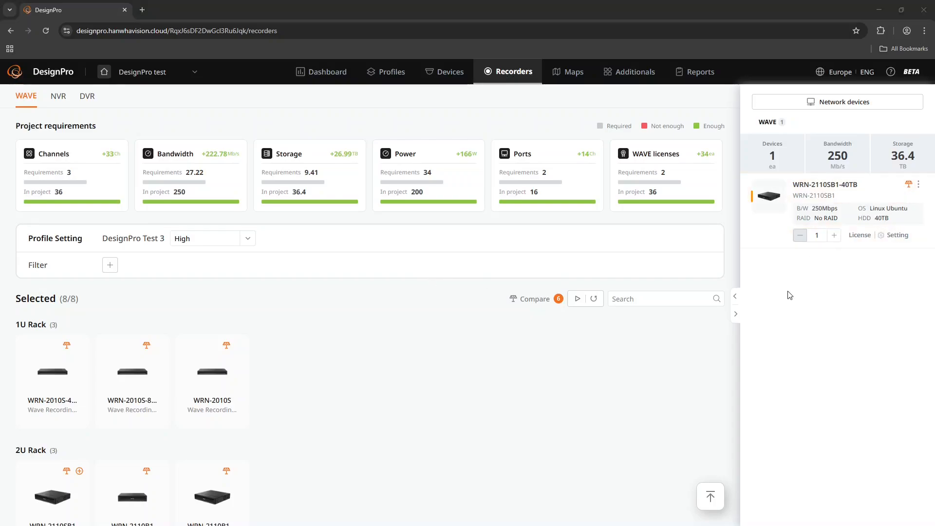
left_click(918, 185)
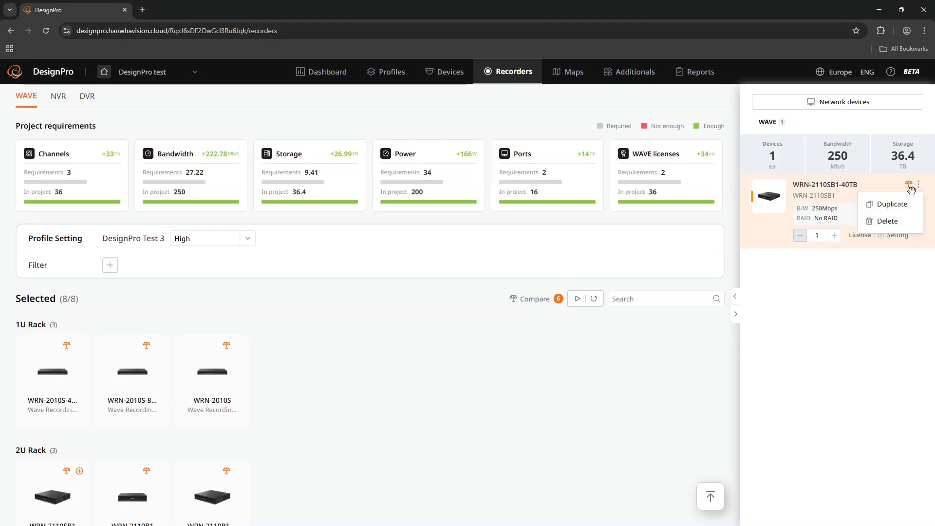
left_click(889, 221)
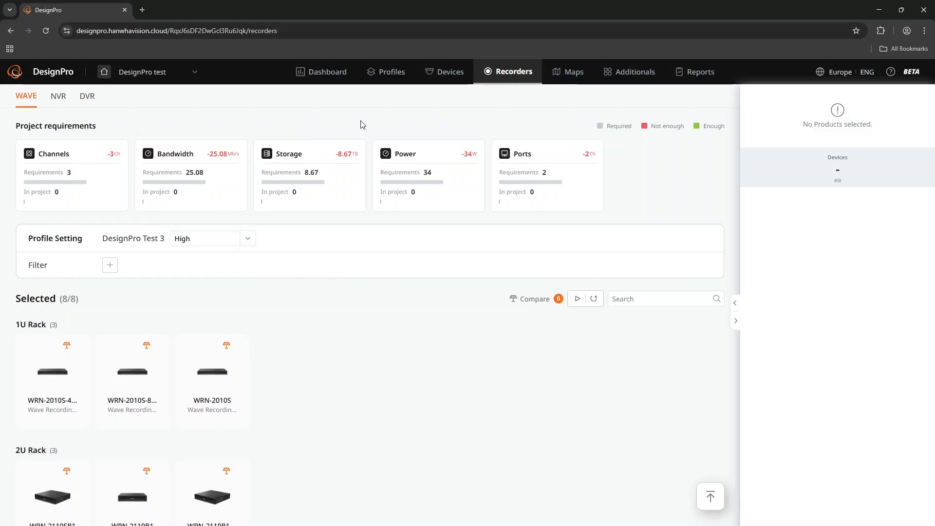
- Mark the NVRs XRN-426S-1T, XRN-420S, QRN-430S and XRN-815S for comparison and open the comparison
left_click(58, 96)
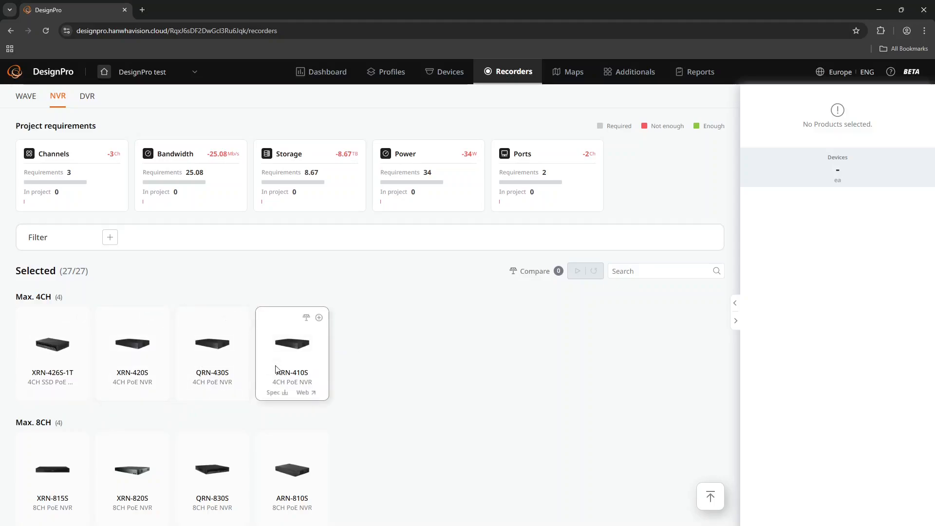
left_click(66, 319)
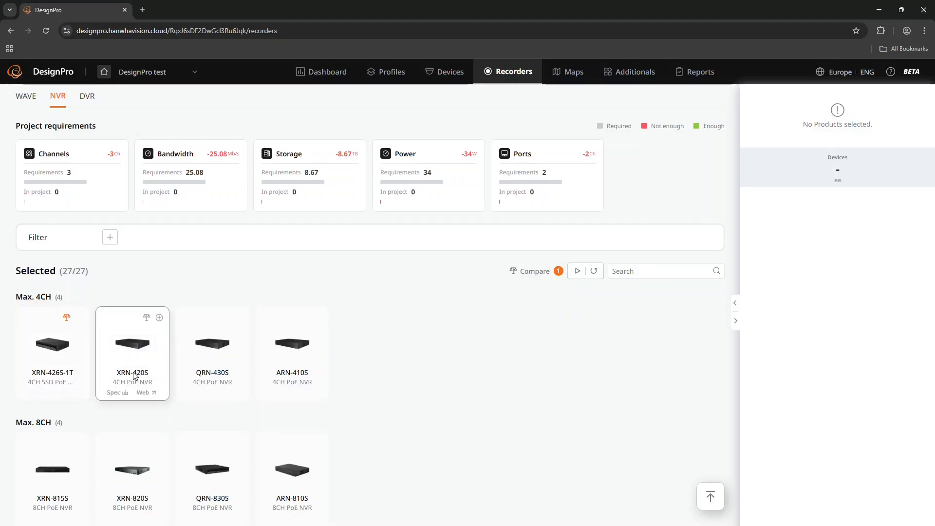
left_click(147, 320)
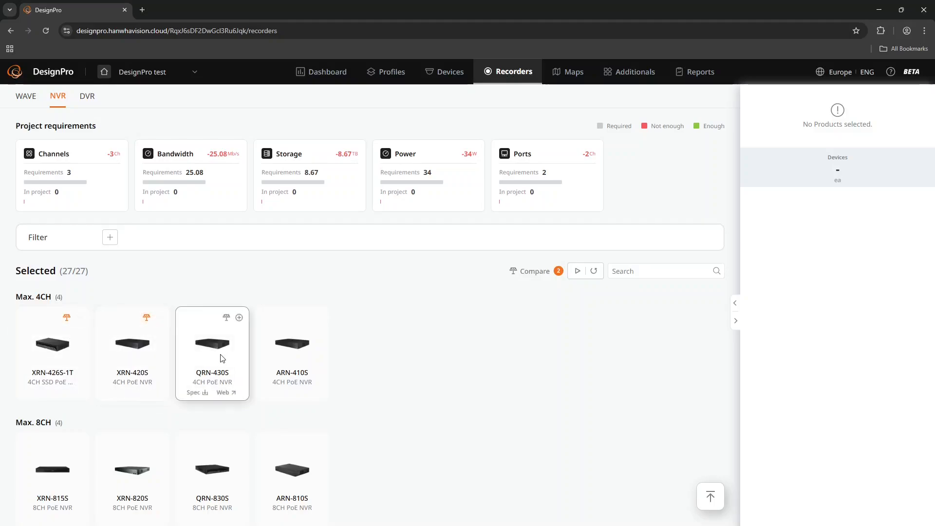
left_click(227, 317)
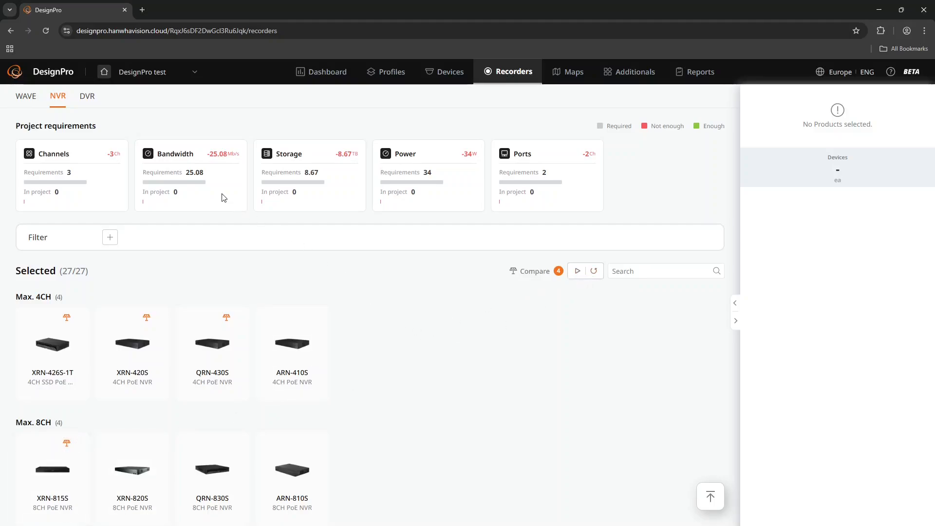
left_click_drag(208, 154, 237, 154)
left_click_drag(336, 154, 357, 154)
left_click(577, 272)
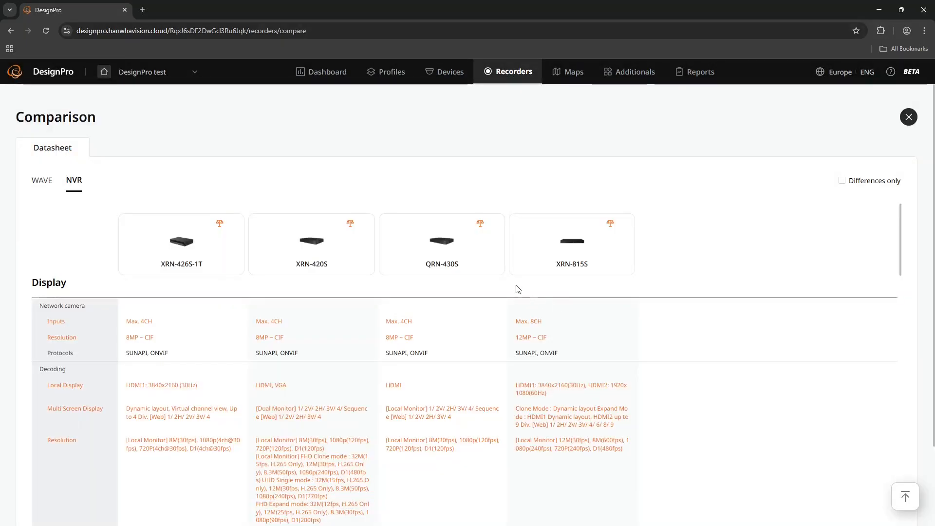
- Limit the NVR comparison to differences only and examine the recording bandwidth of the four models
left_click(842, 180)
scroll(412, 287, "down", 1)
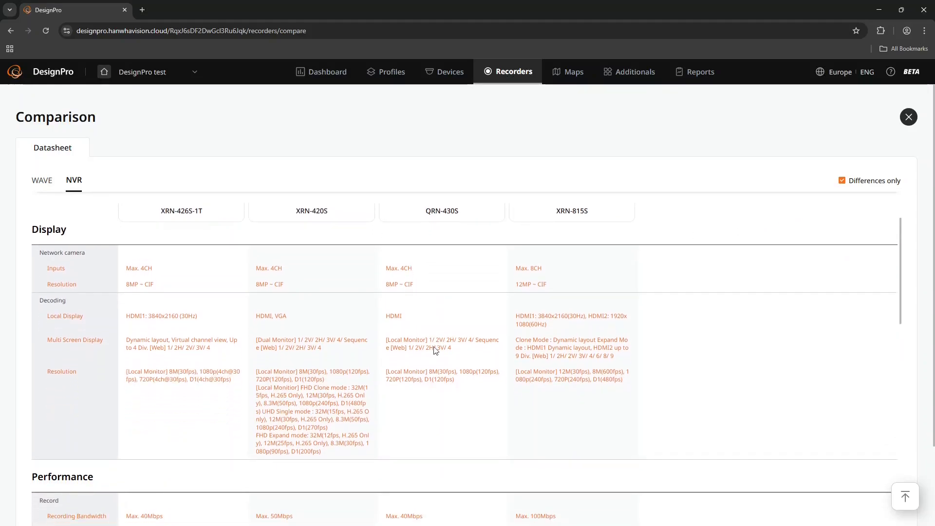
scroll(97, 330, "down", 4)
left_click_drag(62, 328, 563, 327)
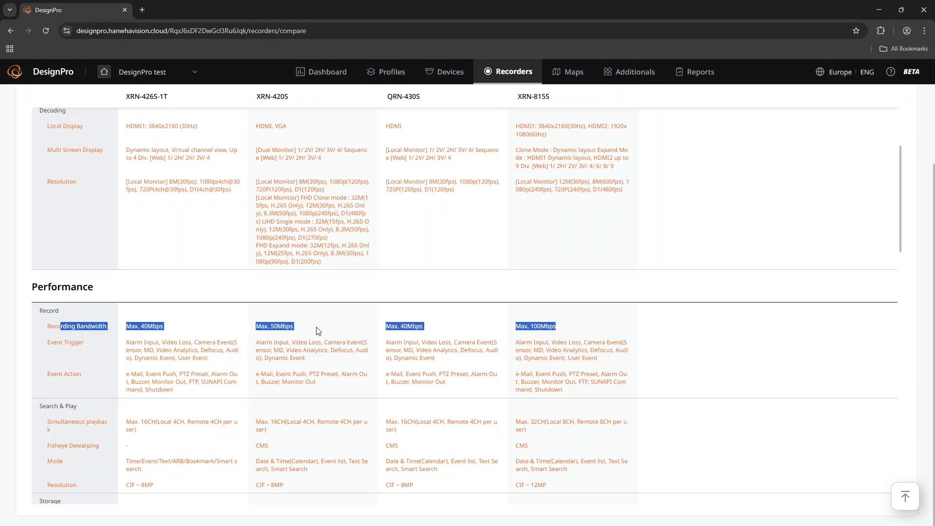
- Remove the QRN-430S and XRN-426S-1T from the NVR comparison
scroll(317, 331, "up", 5)
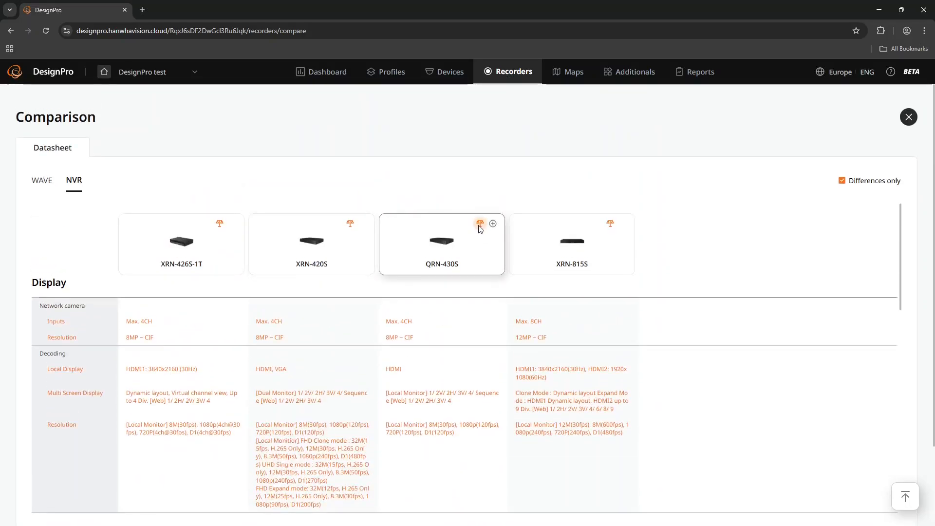
left_click(480, 224)
left_click(220, 224)
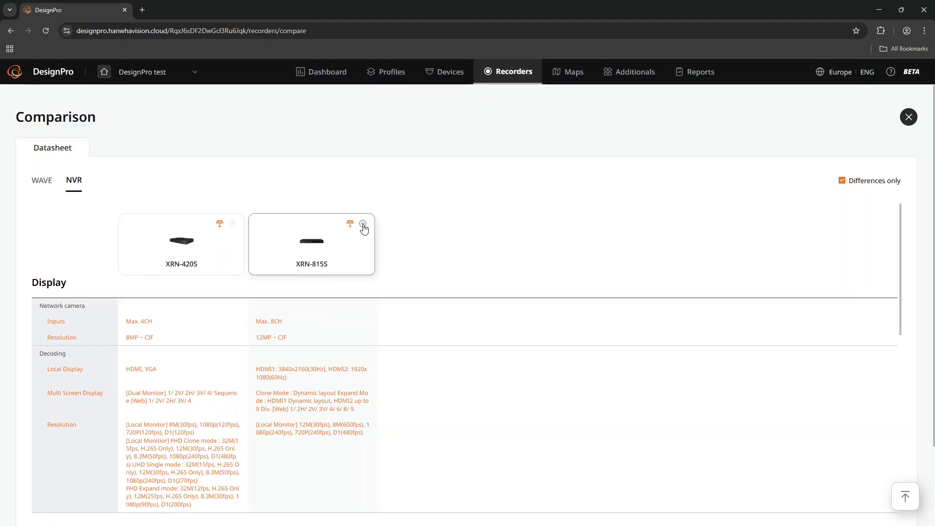
- Add one XRN-815S to the project with HDD set to No HDD, HDD size 10TB and 2 drives
left_click(363, 224)
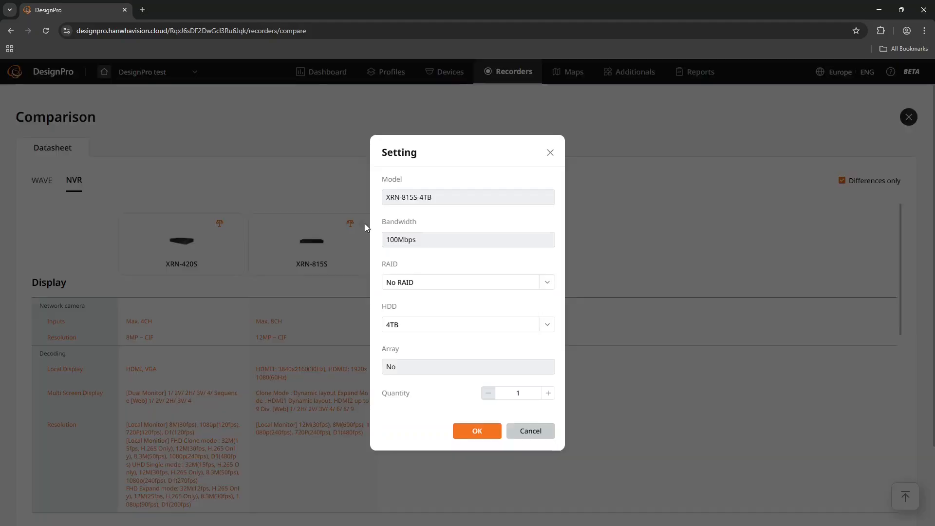
left_click(420, 325)
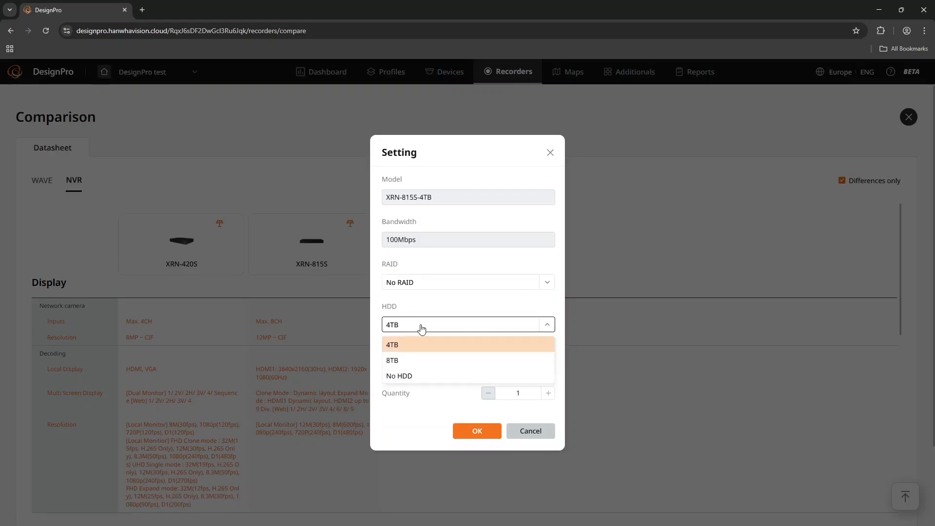
left_click(409, 376)
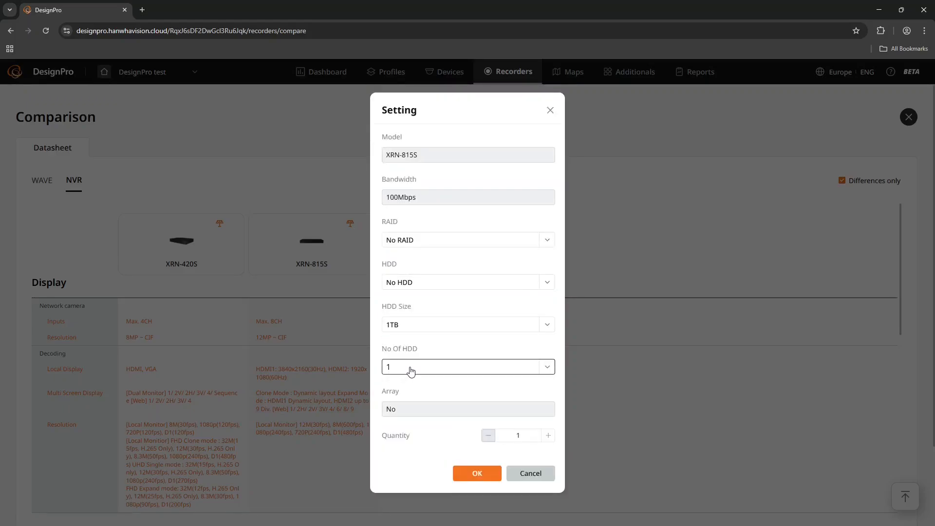
left_click(410, 372)
left_click(398, 404)
left_click(433, 325)
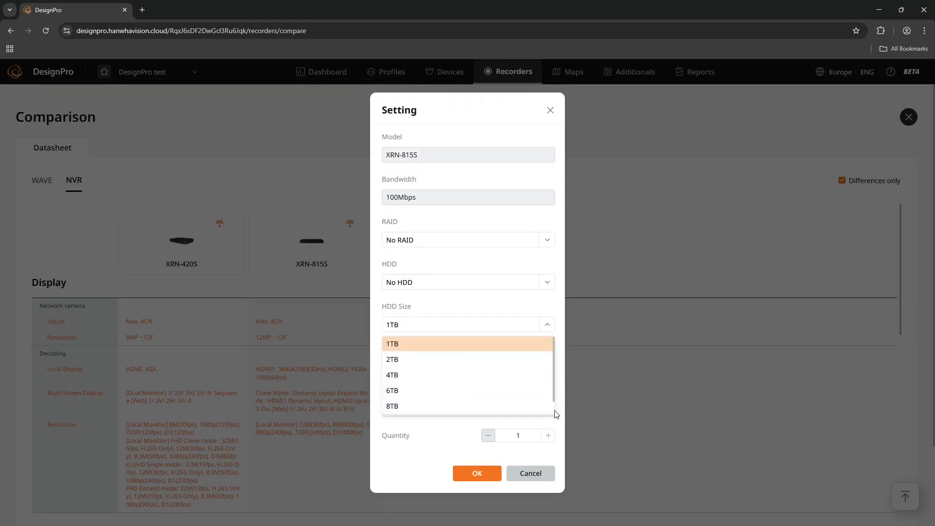
scroll(557, 414, "down", 1)
left_click(459, 413)
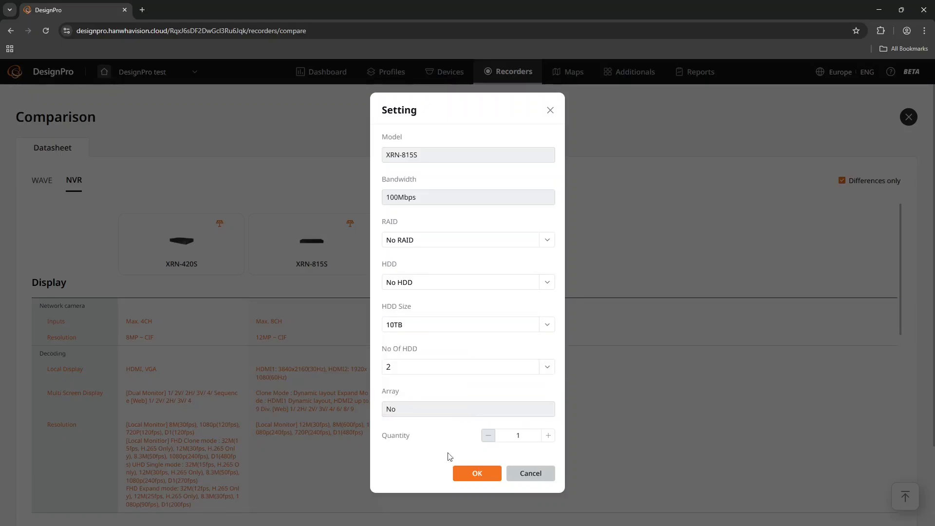
left_click(473, 473)
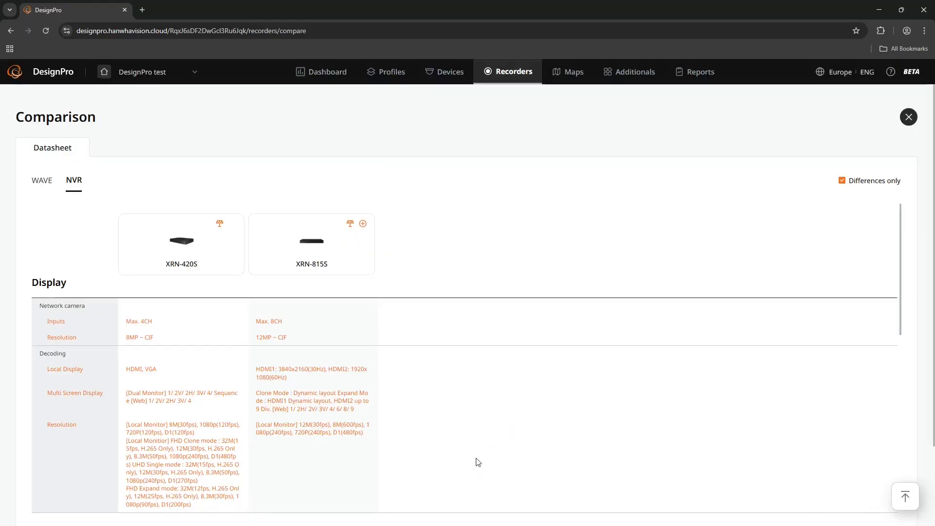
- Close the comparison and delete the XRN-815S from the project's recorders
left_click(909, 118)
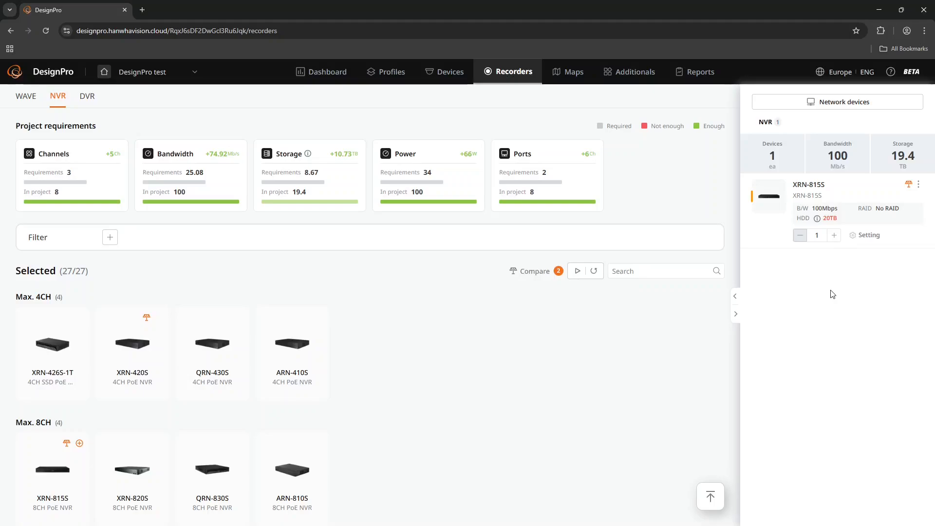
left_click(918, 184)
left_click(905, 221)
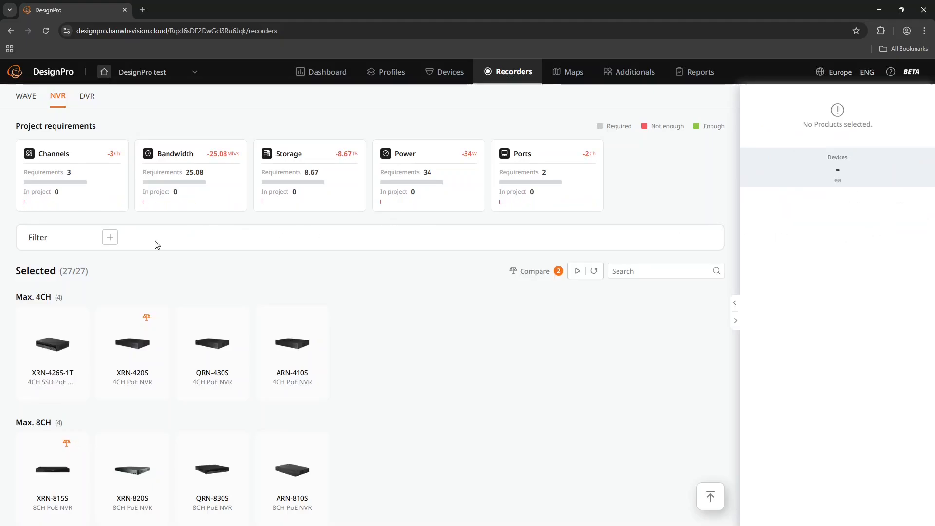
- Filter the NVR list to models with Built-in PoE and 3~4 HDD slots
left_click(110, 237)
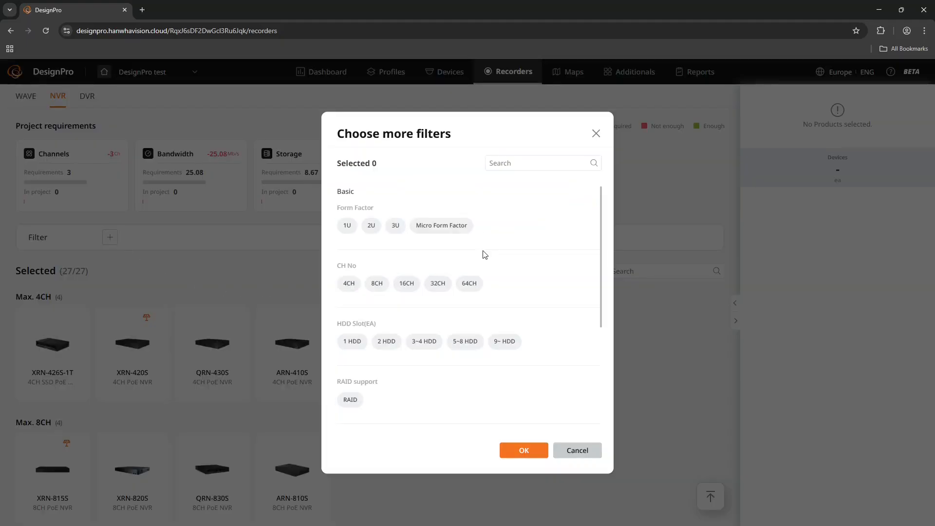
scroll(503, 251, "down", 4)
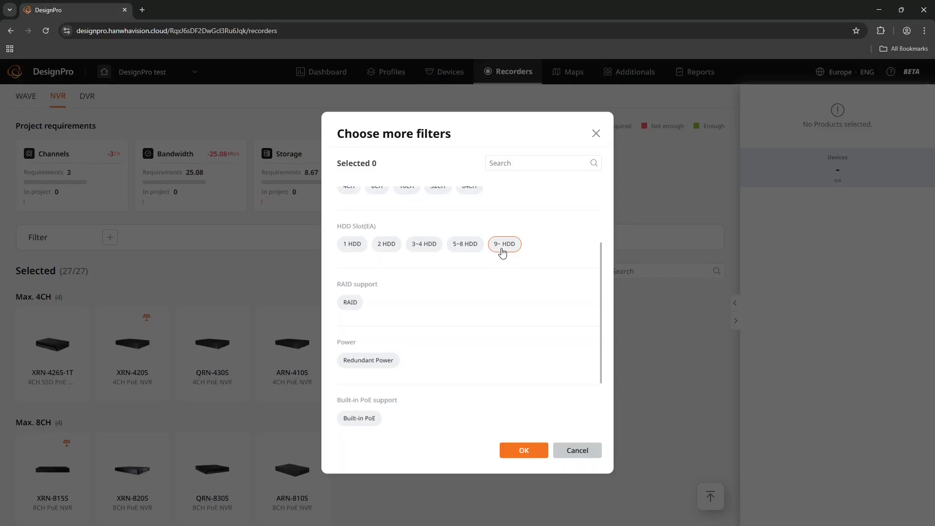
left_click(379, 336)
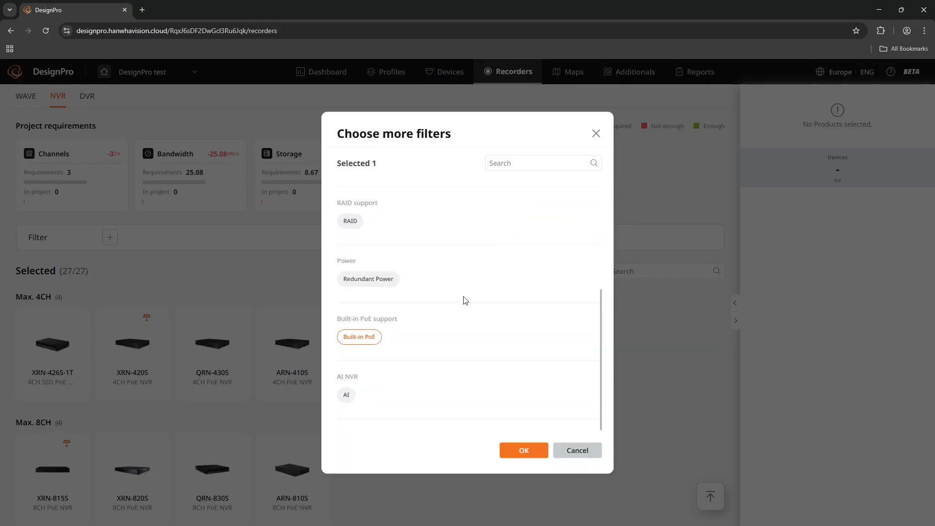
scroll(463, 298, "up", 4)
left_click(424, 340)
left_click(516, 449)
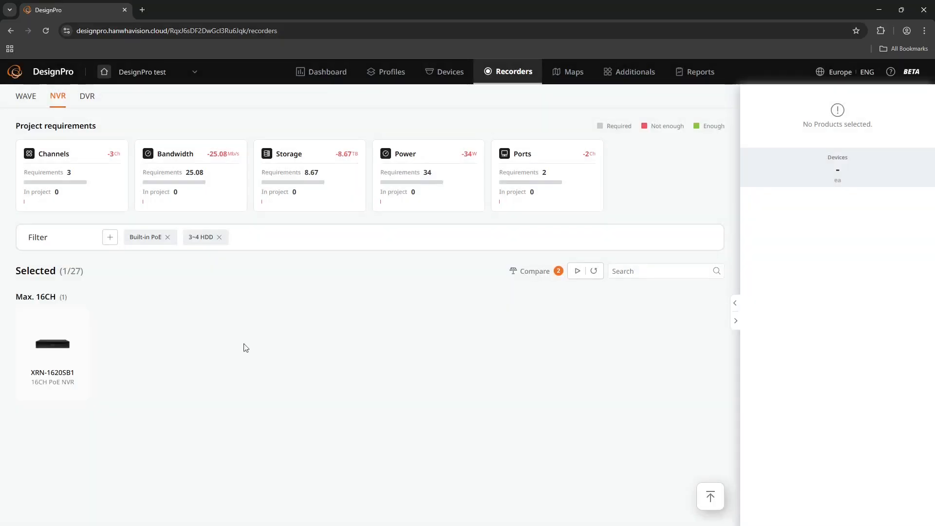
- Add one XRN-1620SB1 to the project with HDD set to No HDD, HDD size 6TB and 4 drives
left_click(80, 318)
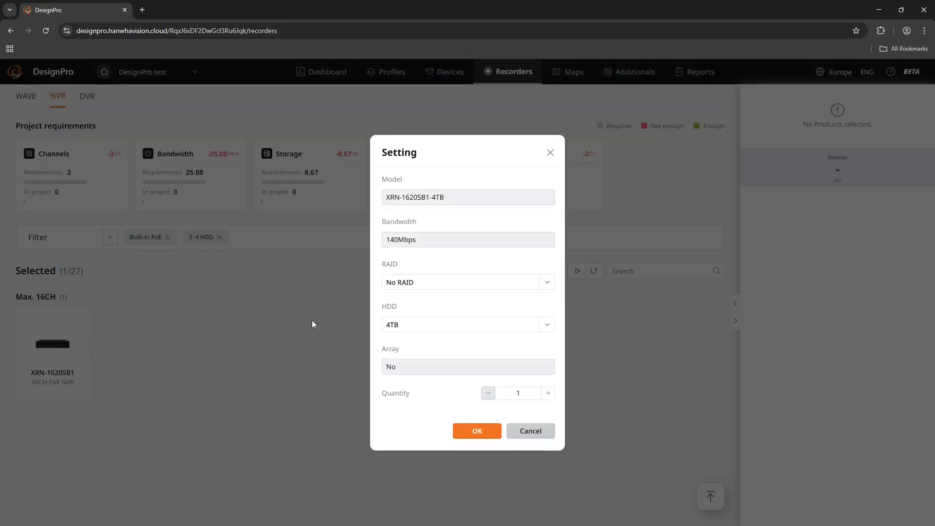
left_click(428, 325)
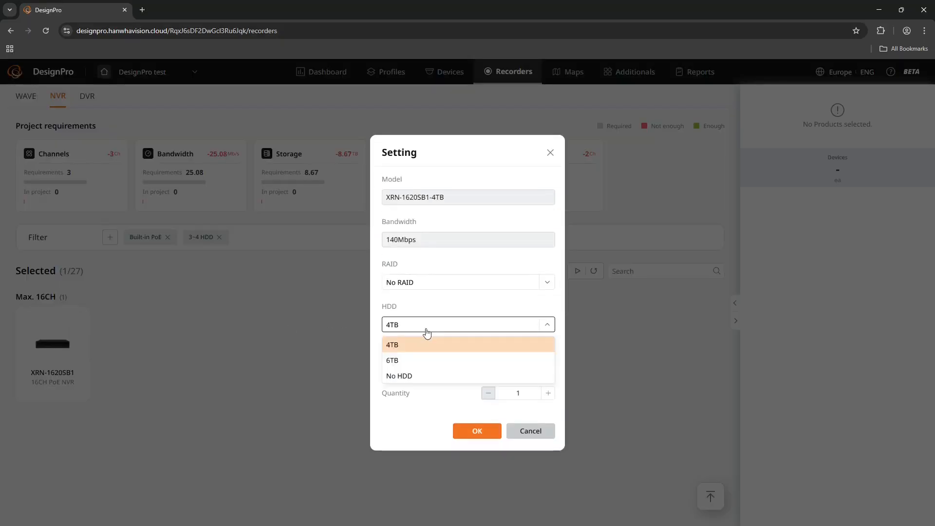
left_click(407, 377)
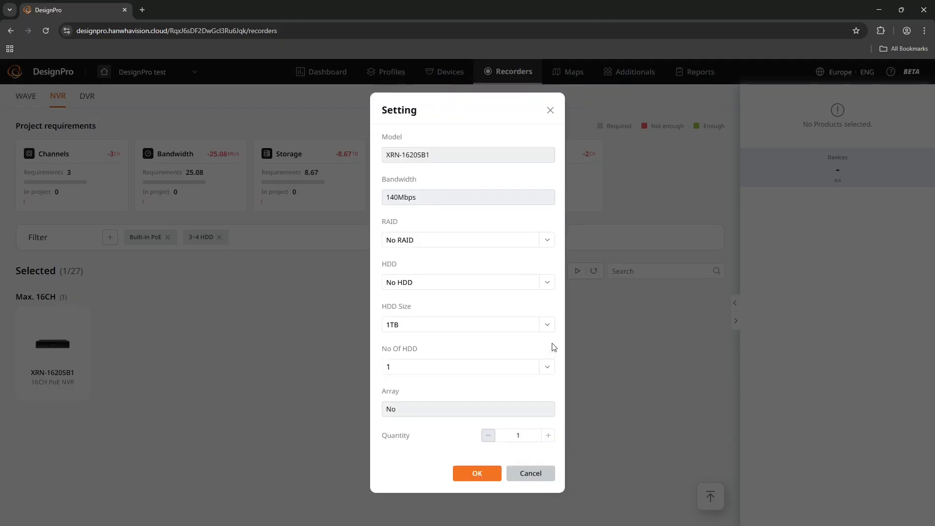
left_click(548, 326)
left_click(401, 391)
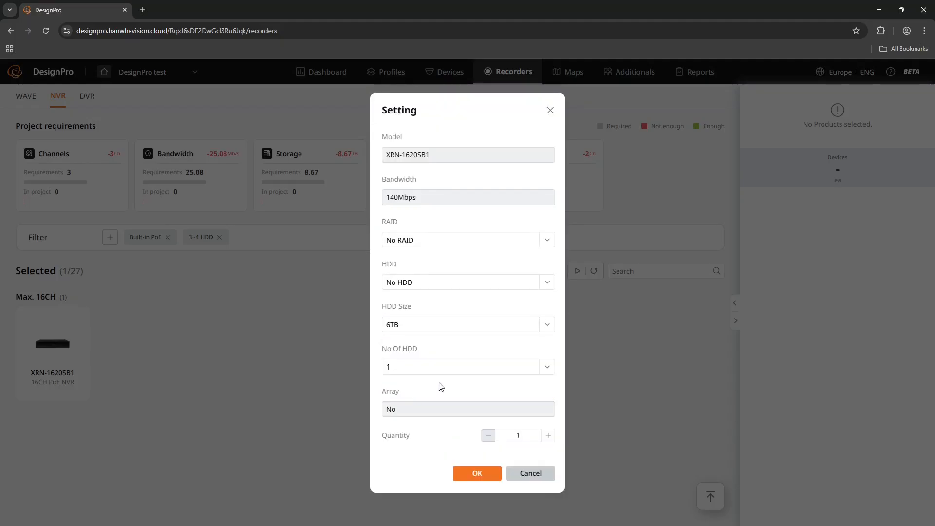
left_click(547, 366)
left_click(397, 435)
left_click(478, 473)
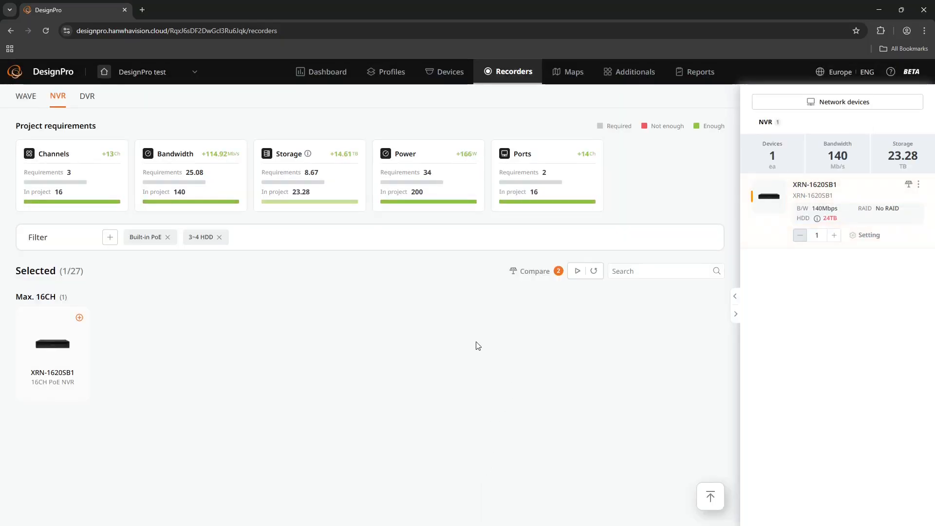